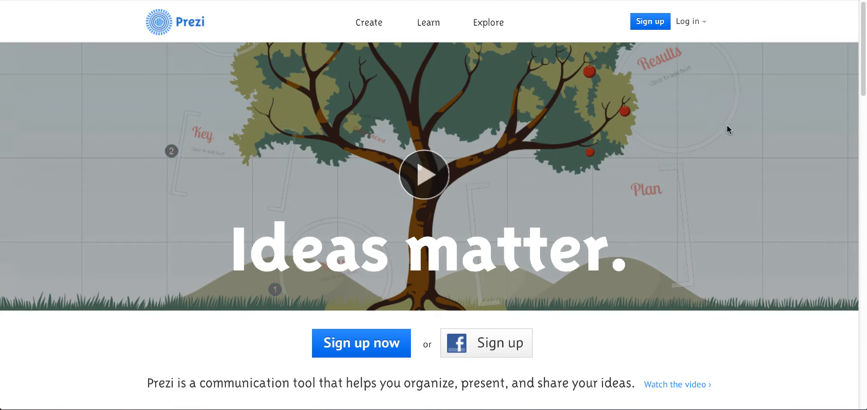
Log in to the existing account with its e-mail and password.
click(687, 33)
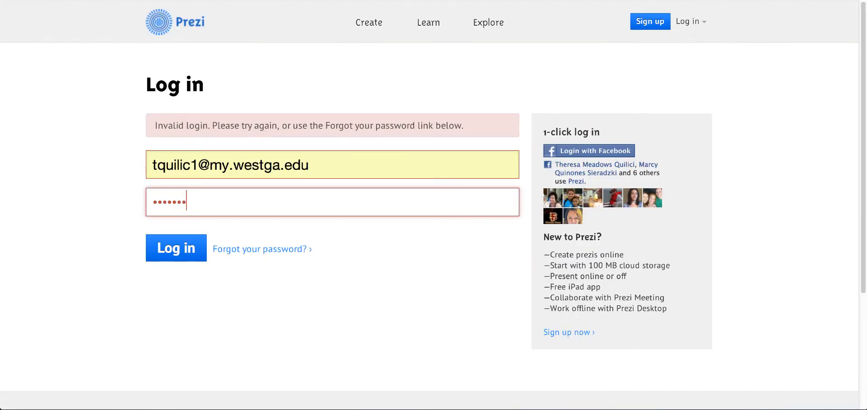
key(Return)
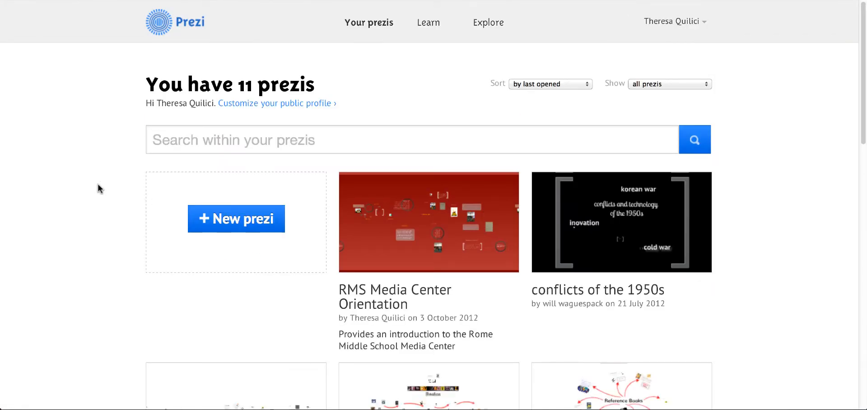
Create a new prezi titled "Sample Prezi" with the description "Example of a Prezi using new format".
scroll(96, 182, down, 1)
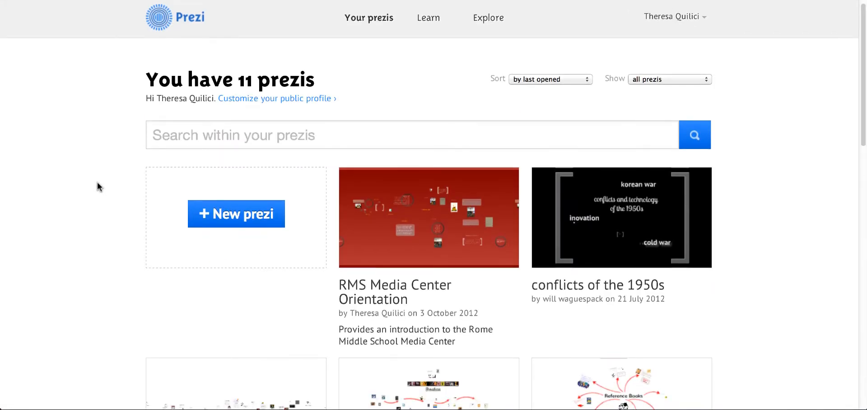
scroll(97, 182, down, 3)
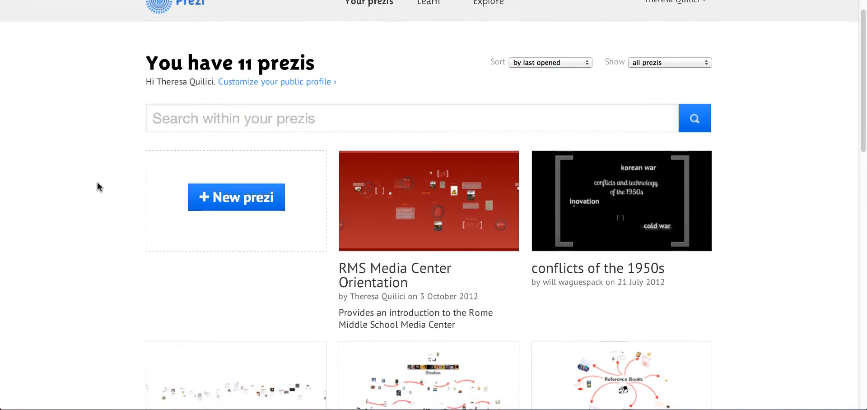
scroll(97, 182, up, 3)
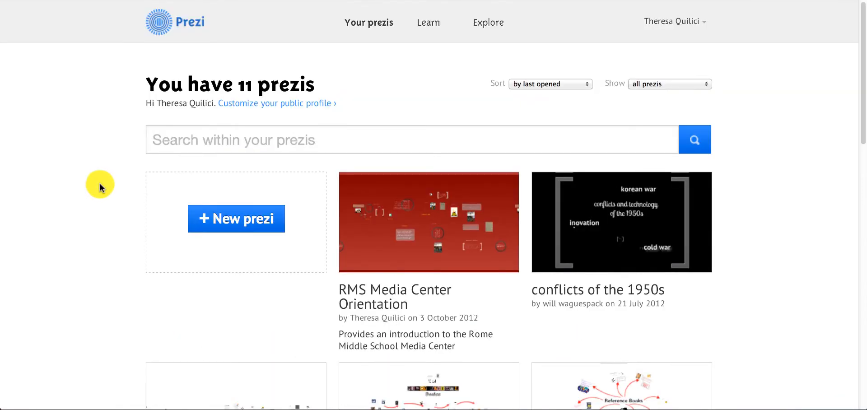
click(216, 218)
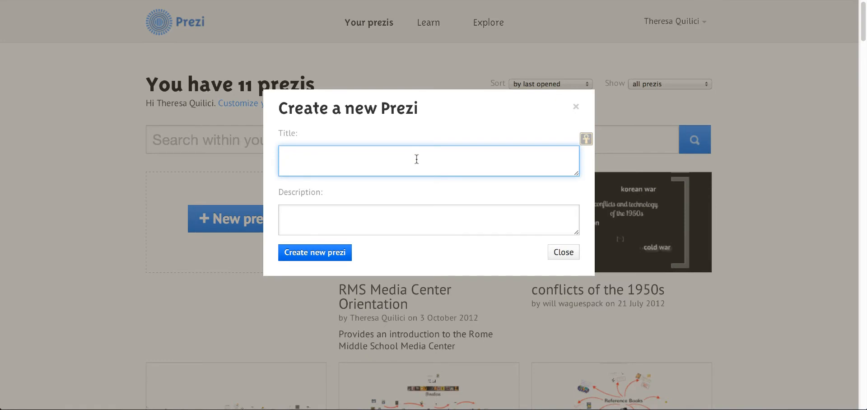
text(Sample Prezi)
click(477, 210)
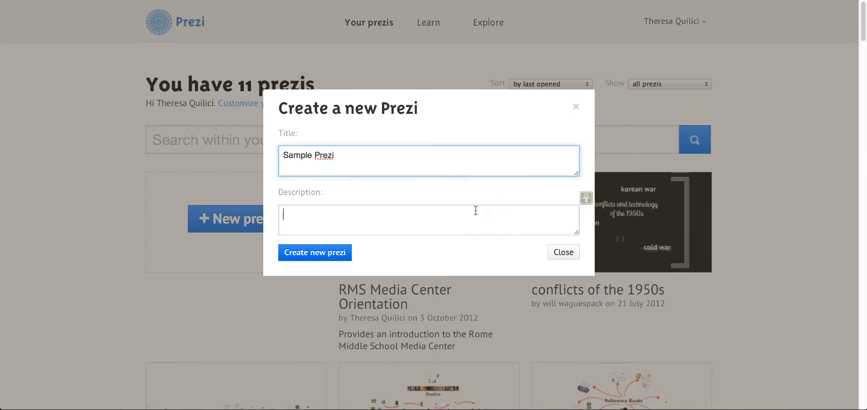
text(Example of a Prezi using new format)
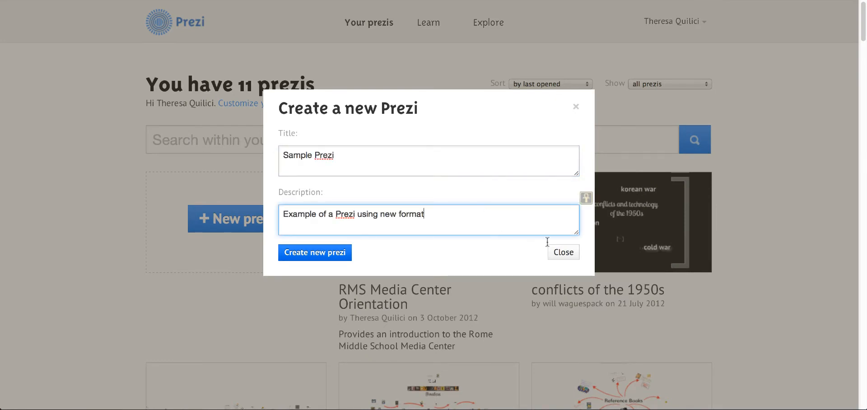
click(345, 256)
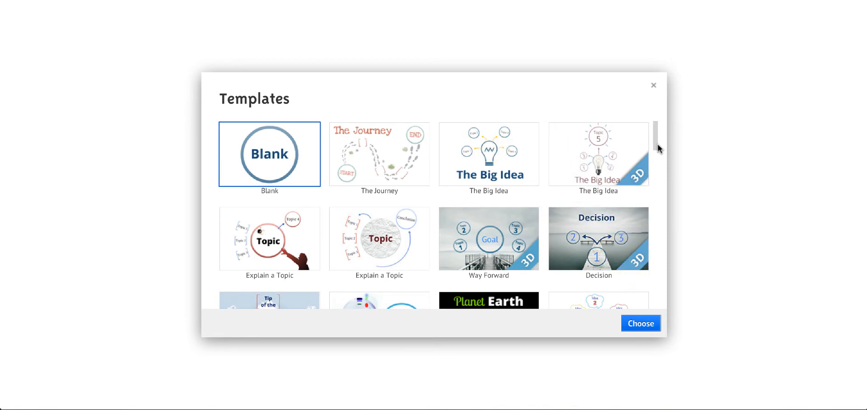
Start the prezi from the Blank template and continue with the updated look instead of the classic one.
drag(659, 150, 658, 122)
click(644, 324)
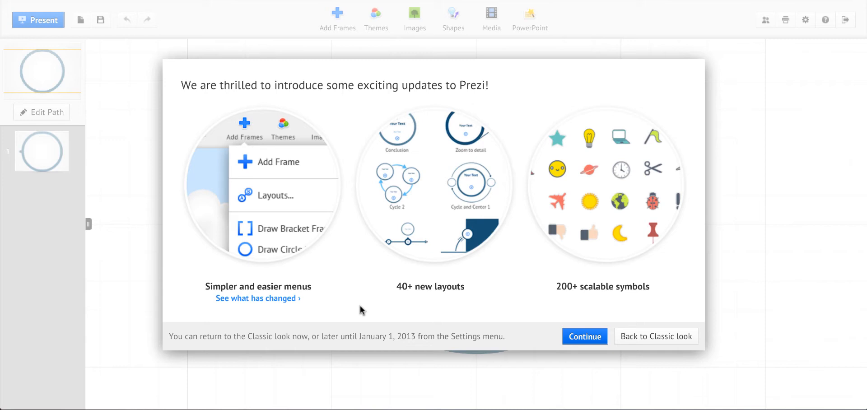
click(661, 343)
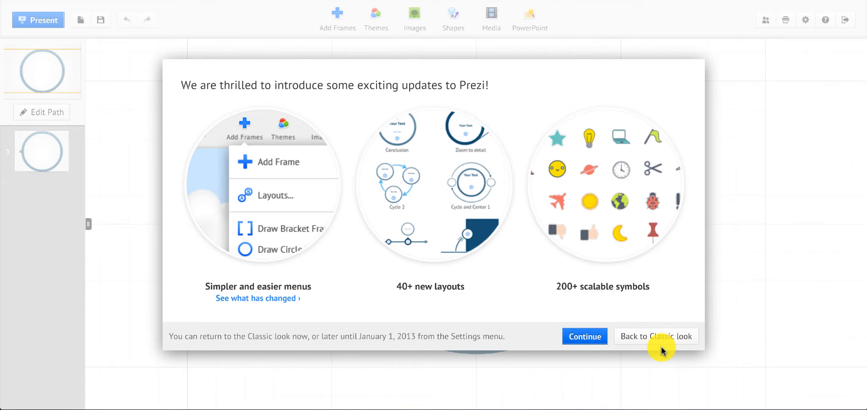
click(585, 338)
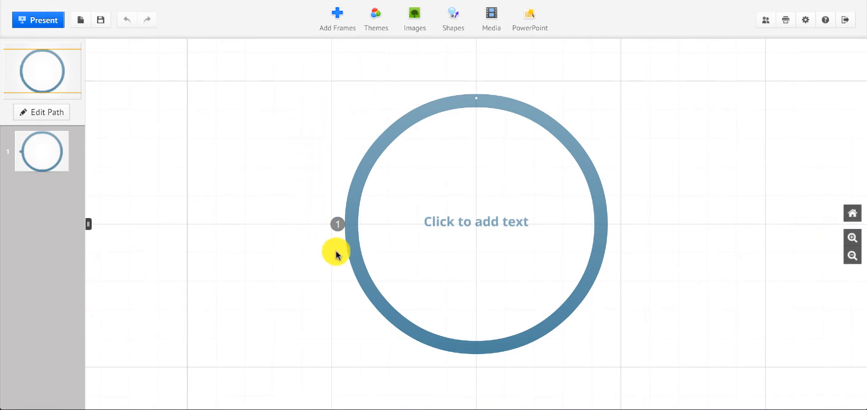
Enter "New Prezi Format" as the text inside the circle frame.
click(476, 221)
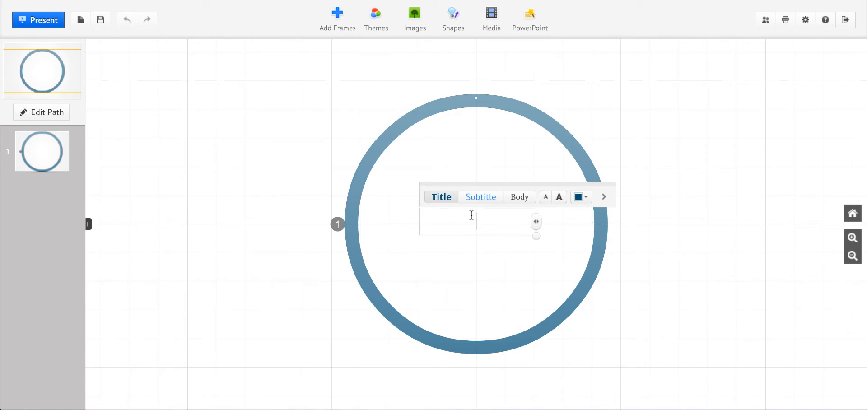
text(New Prezi Format)
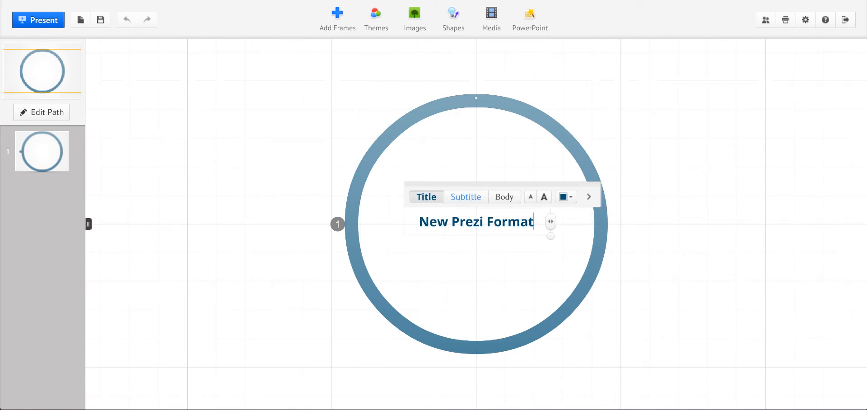
Try enlarging the circle frame's text by two size steps, and shrink it back by two.
click(545, 201)
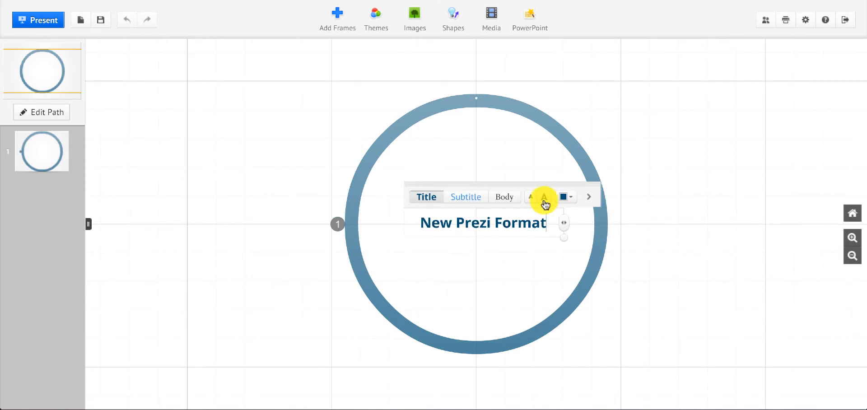
click(545, 201)
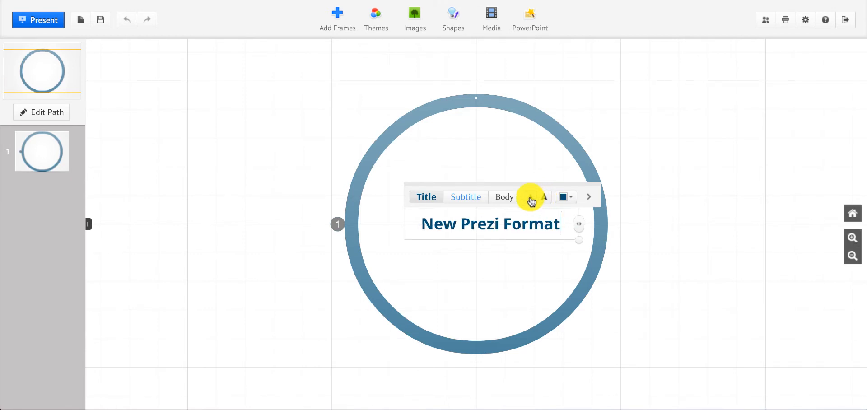
click(531, 201)
click(532, 201)
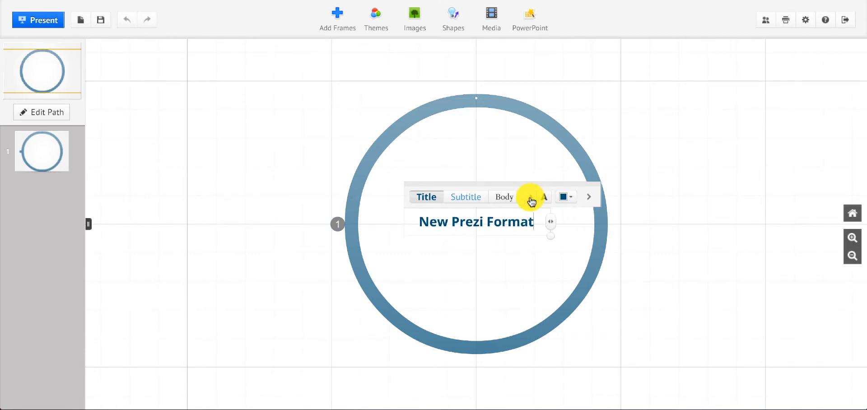
Try a purple text color for "New Prezi Format", and reapply the Title style to the whole text.
click(568, 199)
click(560, 176)
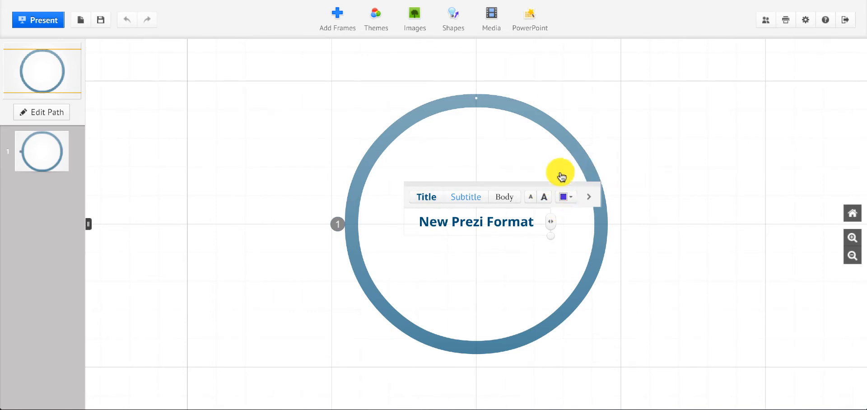
key(ctrl+a)
click(568, 199)
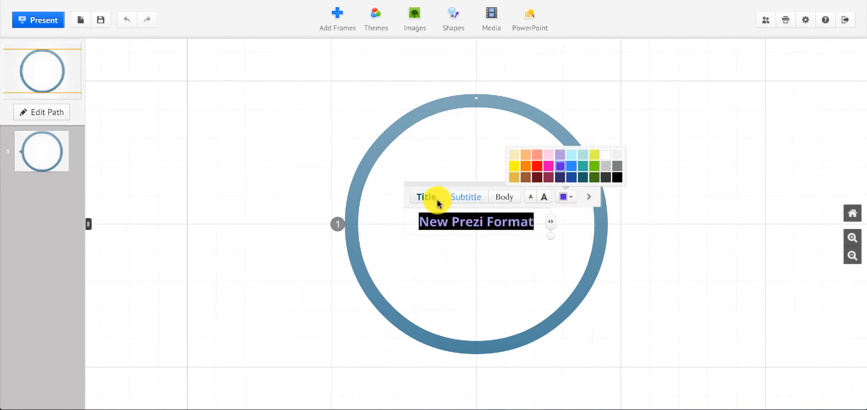
click(431, 202)
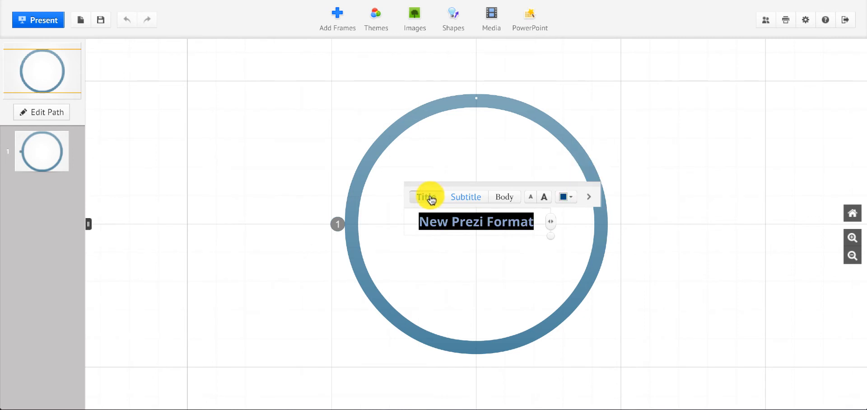
Try the Subtitle and Body styles on "New Prezi Format", and return the text to the Title style.
click(459, 199)
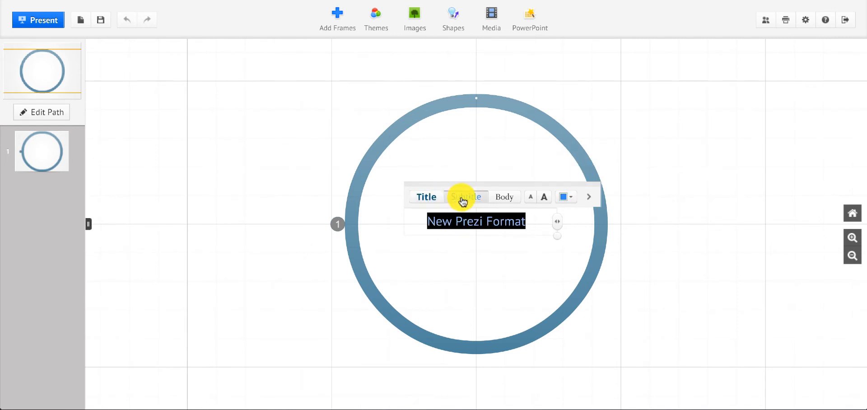
click(507, 202)
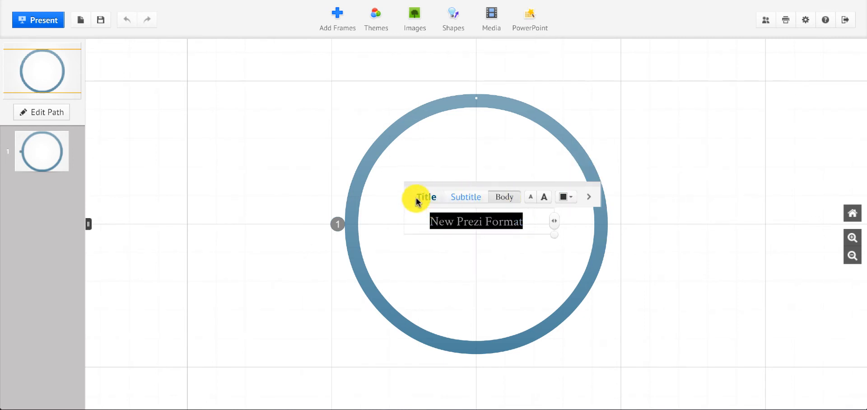
click(425, 199)
Examine the additional bullet, alignment and indent options for the text, and collapse them again.
click(586, 198)
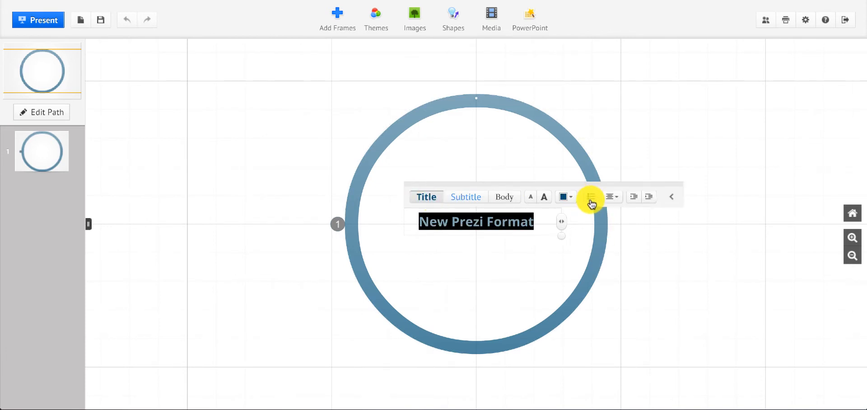
click(613, 203)
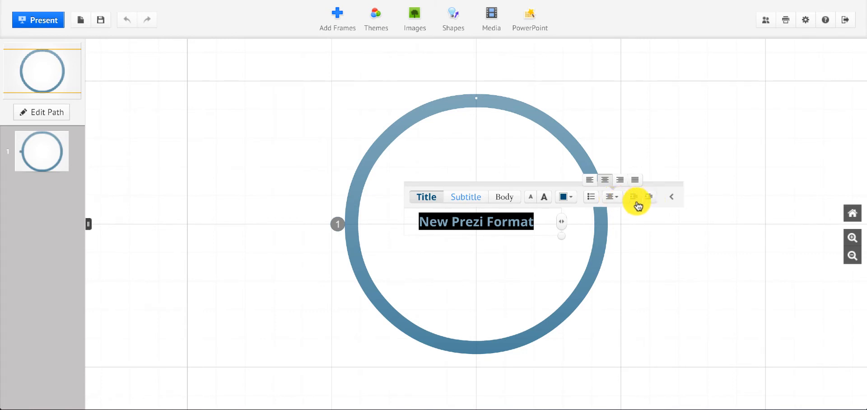
click(668, 199)
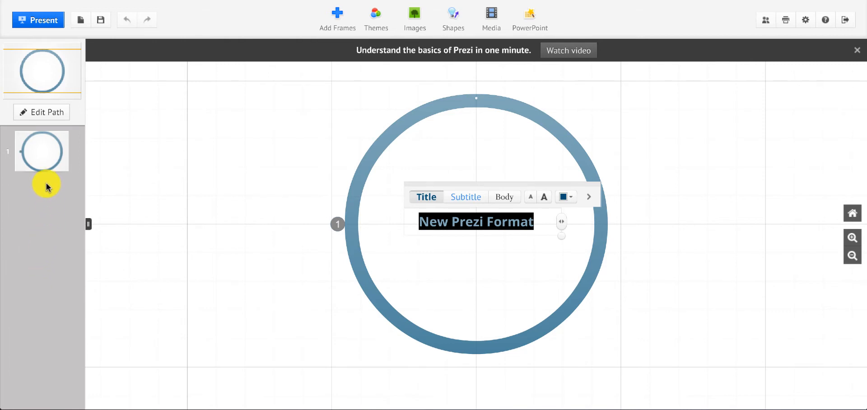
Draw a tall invisible frame just to the left of the circle frame.
click(337, 25)
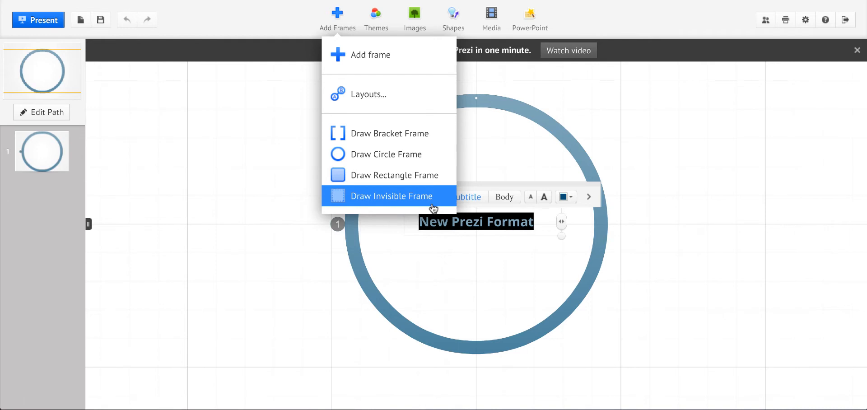
click(433, 205)
mouse_move(178, 118)
mouse_down()
mouse_move(287, 212)
mouse_move(326, 318)
mouse_up()
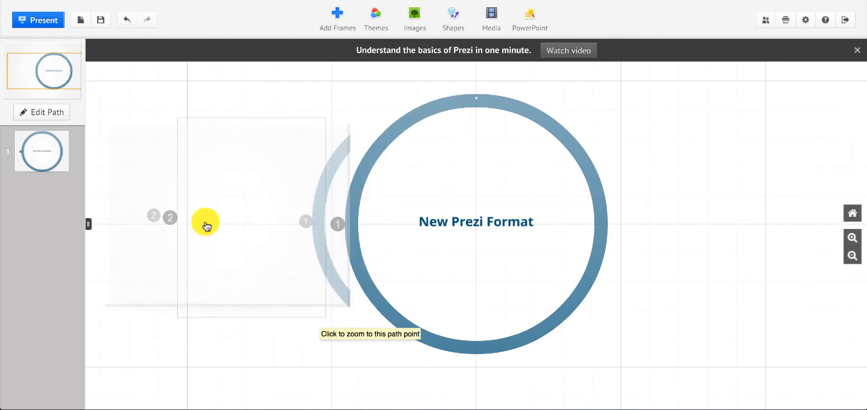
Zoom to the invisible frame at path point 2, enlarge it, and scale it down to slightly below its drawn size.
click(170, 218)
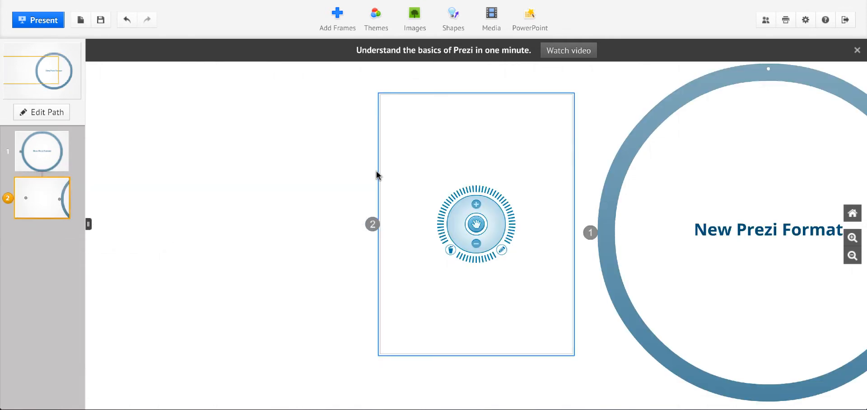
click(476, 206)
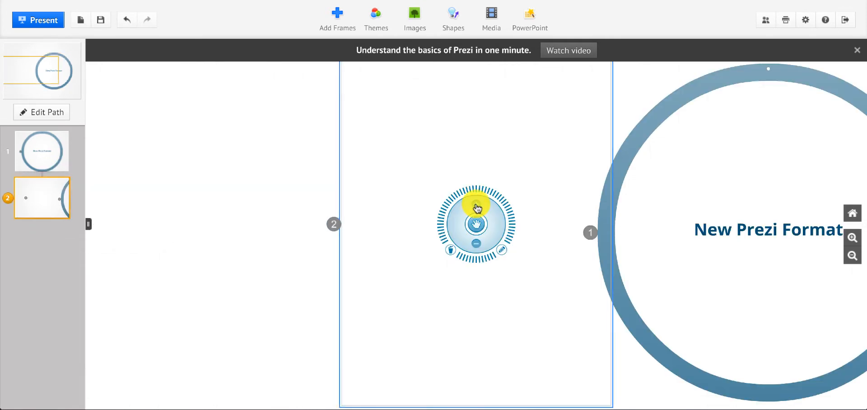
click(476, 244)
drag(459, 236, 460, 236)
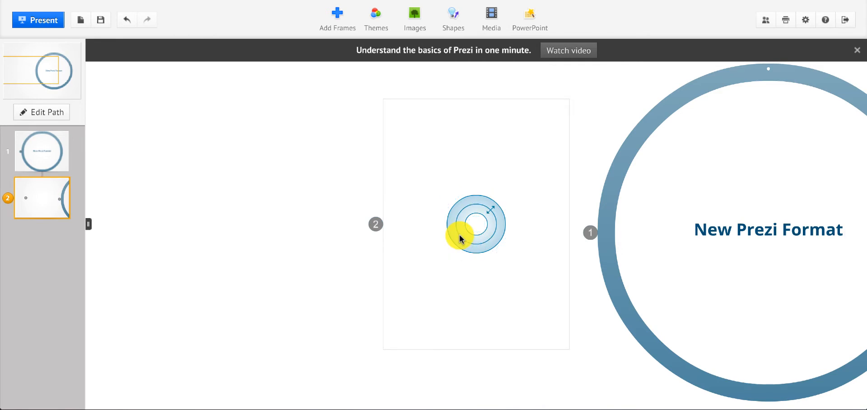
Rotate the invisible frame a quarter turn to landscape and move it farther left of the circle frame.
drag(459, 235, 439, 202)
drag(475, 223, 405, 226)
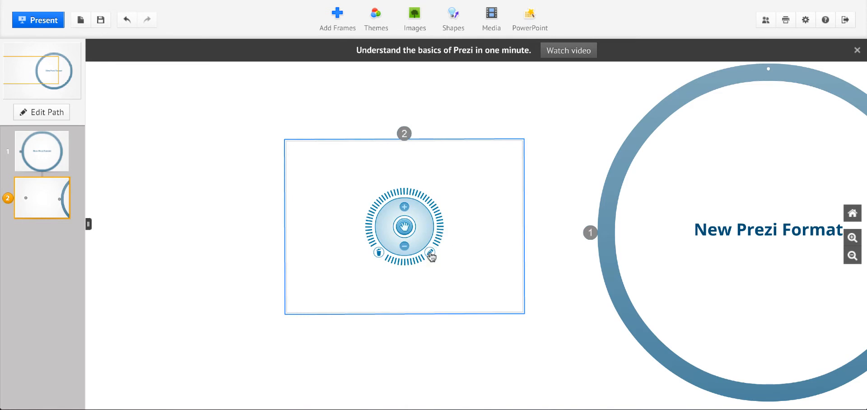
Add the purple text "How to make a Prezi" inside the invisible frame.
click(429, 254)
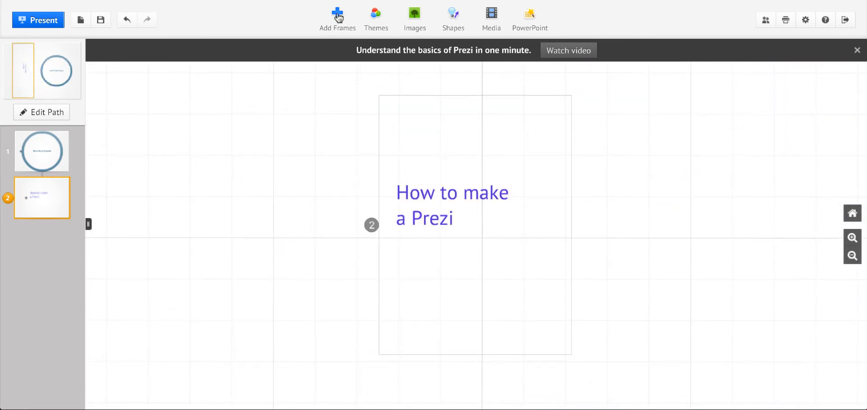
Draw a rectangle frame to the lower right of the invisible frame and enter "There's a brand new format" inside it.
click(337, 17)
click(364, 177)
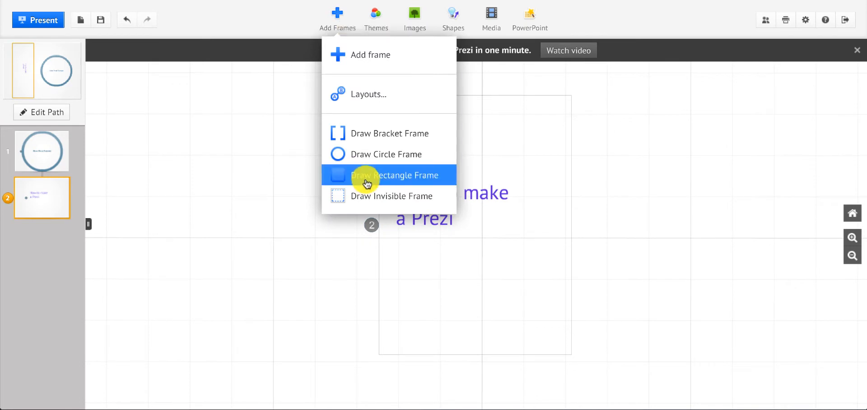
mouse_move(644, 210)
mouse_down()
mouse_move(798, 230)
mouse_move(863, 375)
mouse_up()
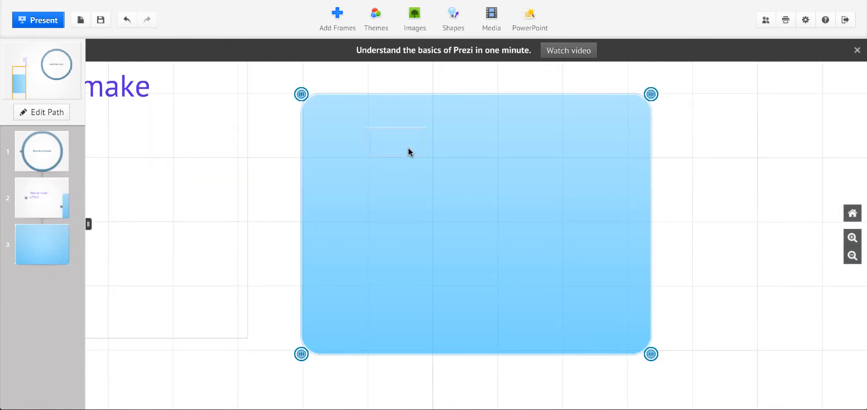
text(There's a brand new format)
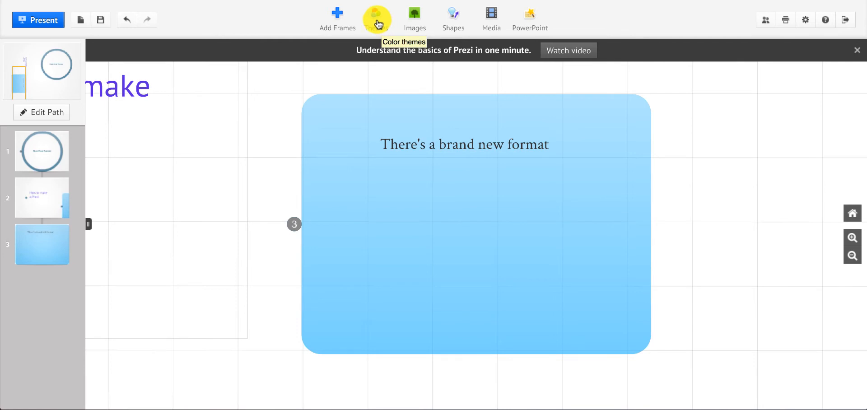
Apply the Coffee theme and draw an invisible frame below the text inside the rectangle frame.
click(375, 16)
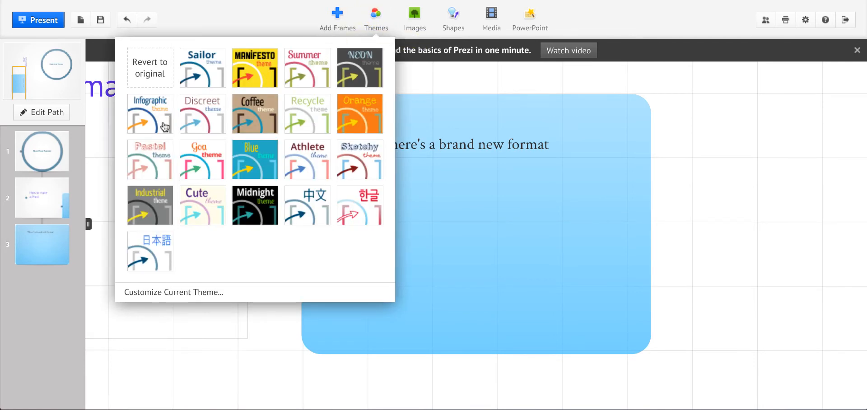
click(260, 127)
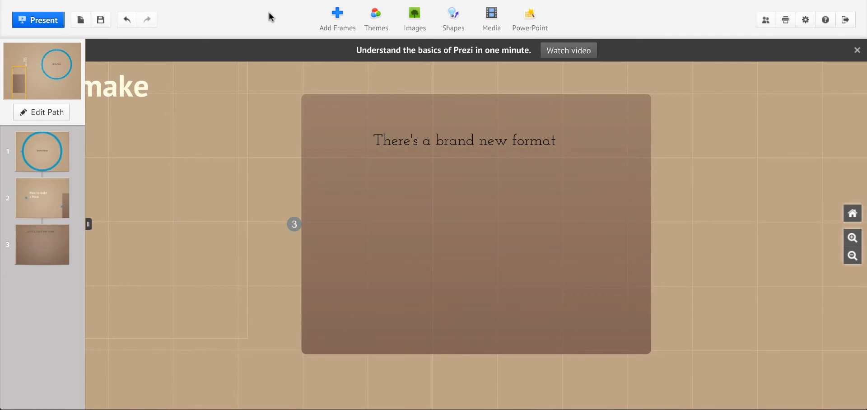
click(337, 14)
Search Google Images for "coffee" and insert the photo of the cup with a spoon on its saucer below the rectangle frame's text.
click(416, 15)
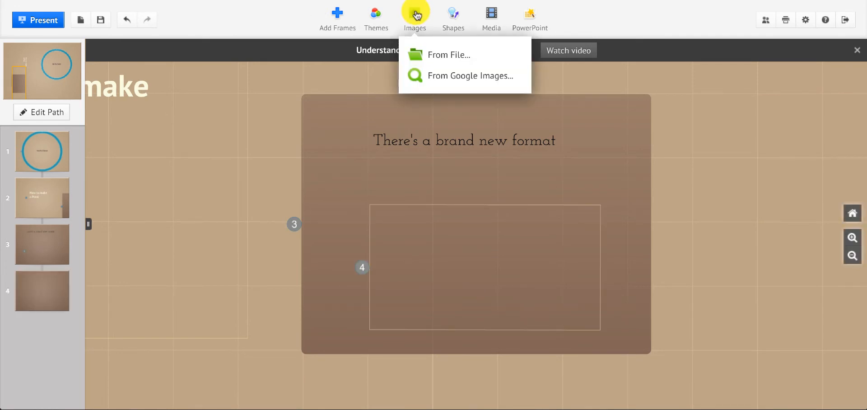
click(461, 77)
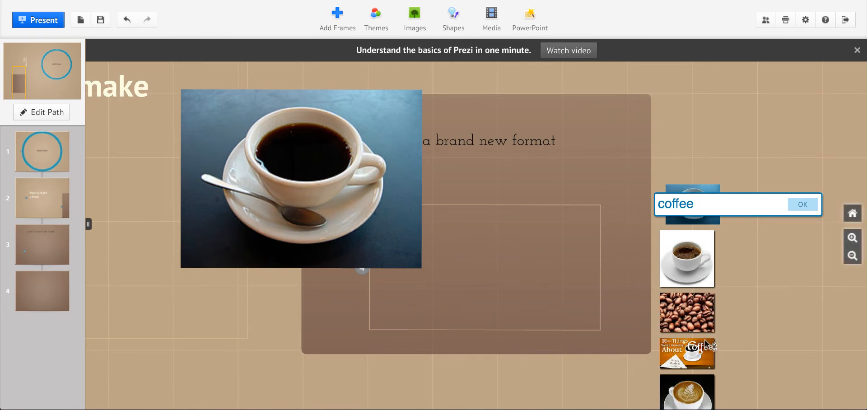
scroll(703, 297, down, 4)
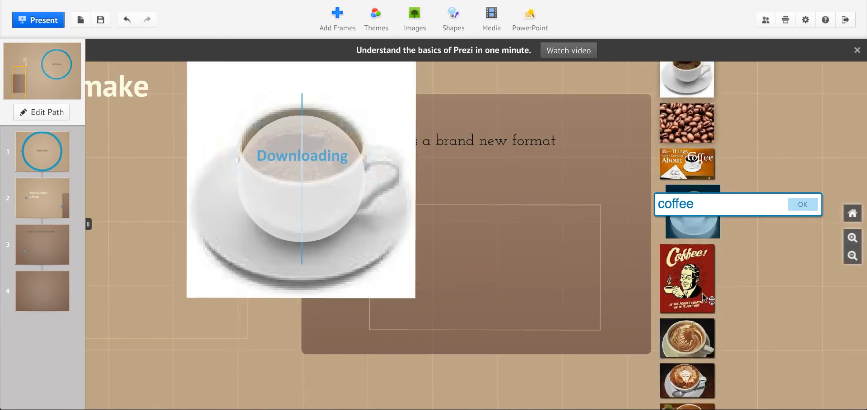
scroll(703, 293, down, 8)
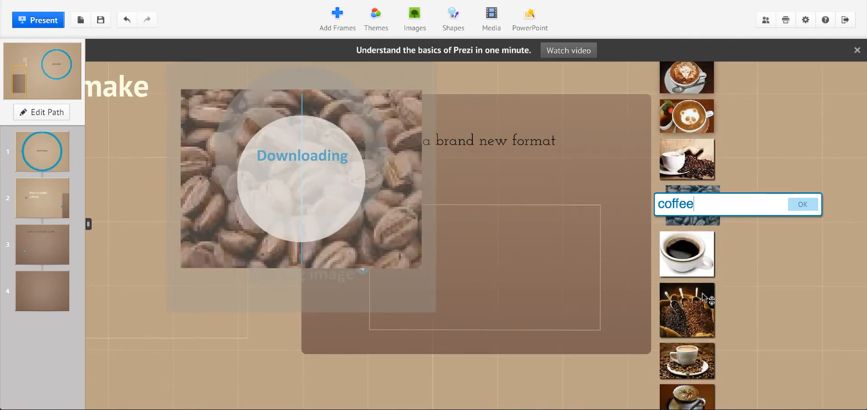
scroll(703, 294, down, 2)
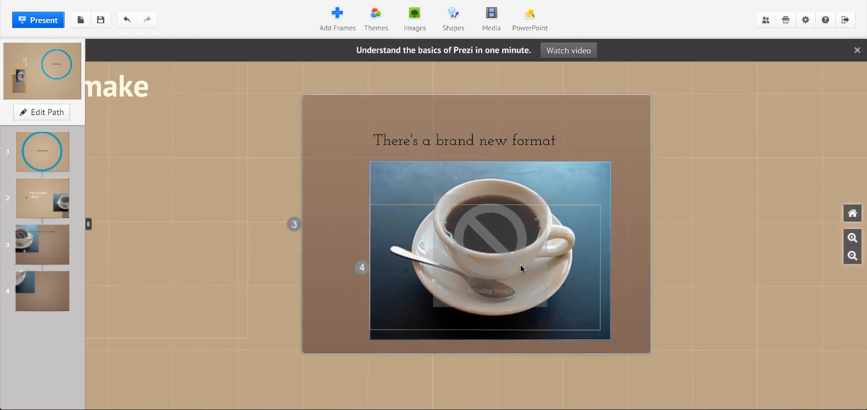
Insert fallgardenfestival.jpg from the Pictures folder and place it just outside the rectangle frame, to its right.
click(415, 18)
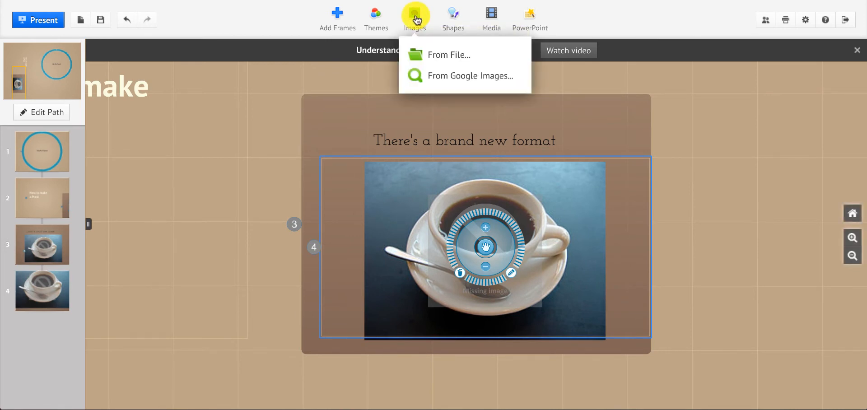
click(465, 62)
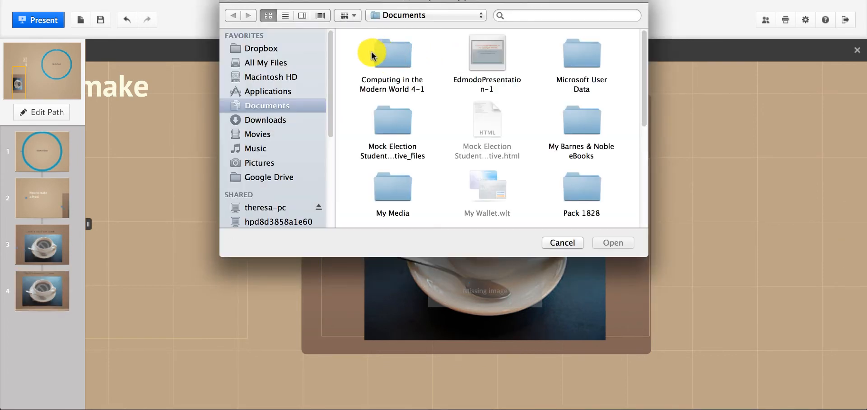
click(262, 164)
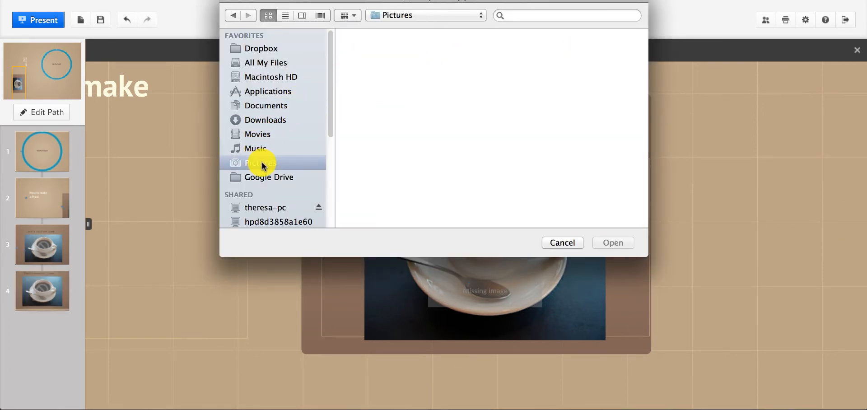
double_click(397, 129)
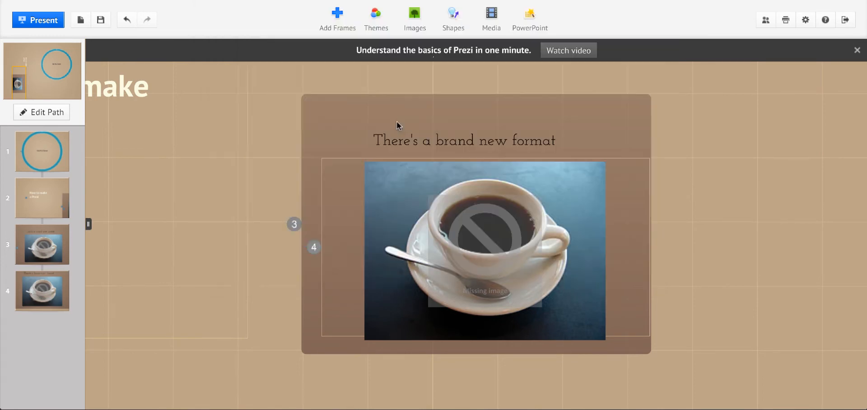
drag(300, 178, 774, 285)
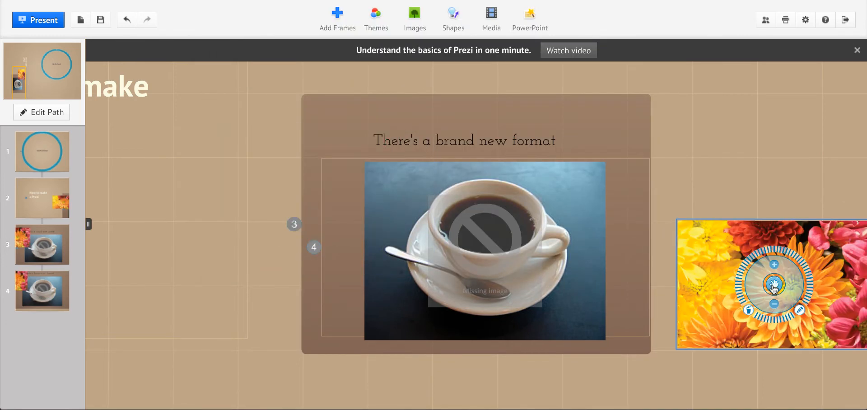
Delete the flower picture and undo the deletion.
click(749, 311)
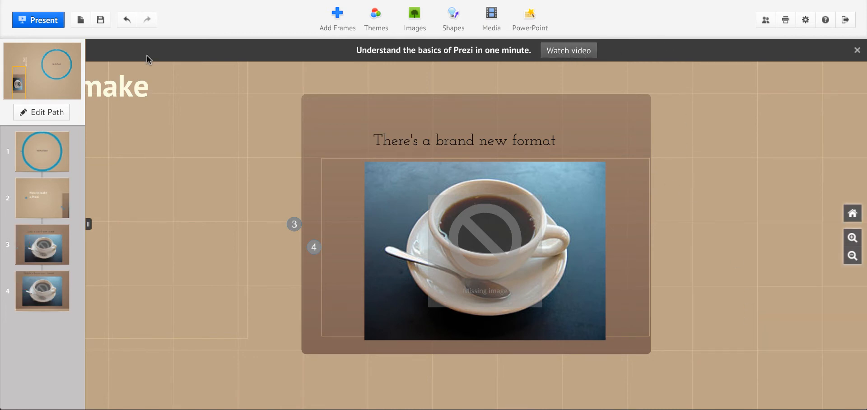
click(127, 23)
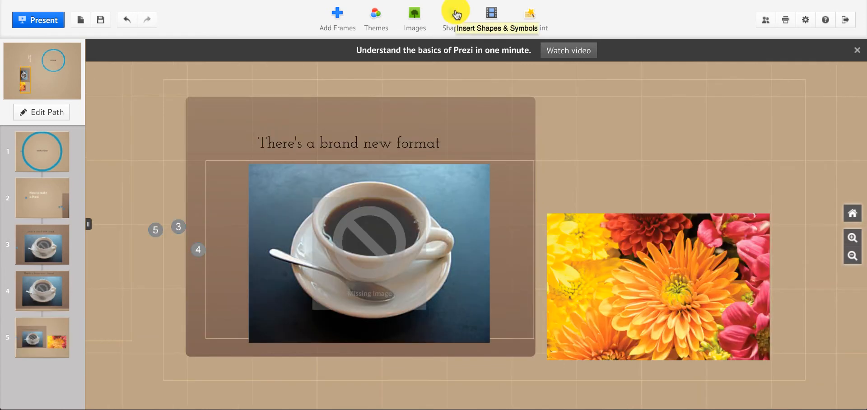
Insert the light red pushpin symbol and place it over the upper edge of the flower picture.
click(449, 20)
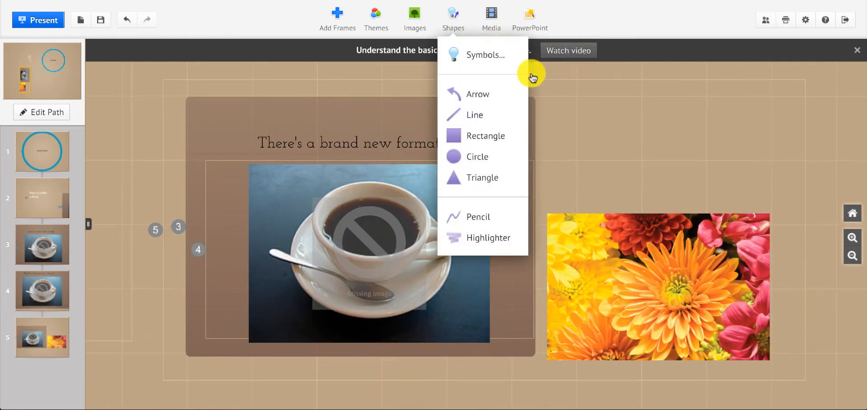
click(502, 59)
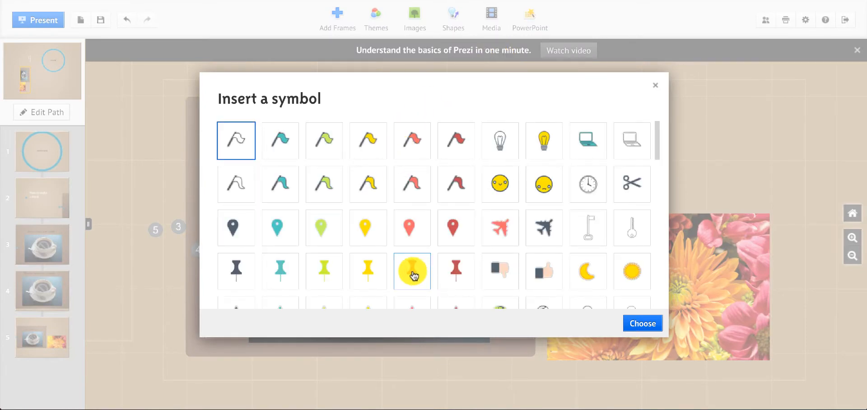
double_click(411, 271)
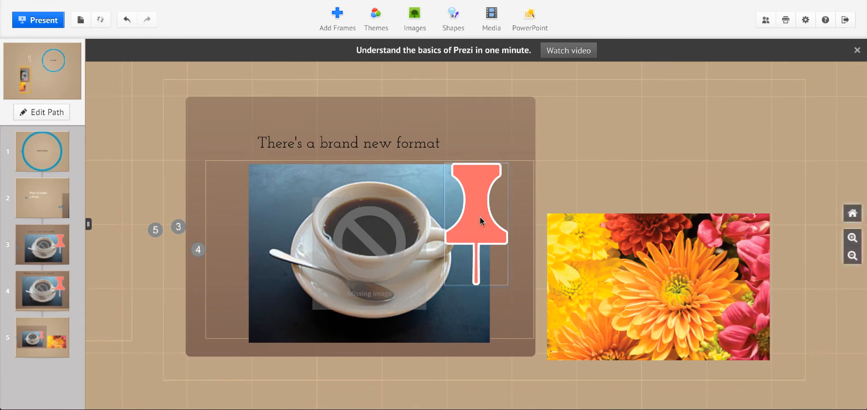
drag(480, 216, 670, 207)
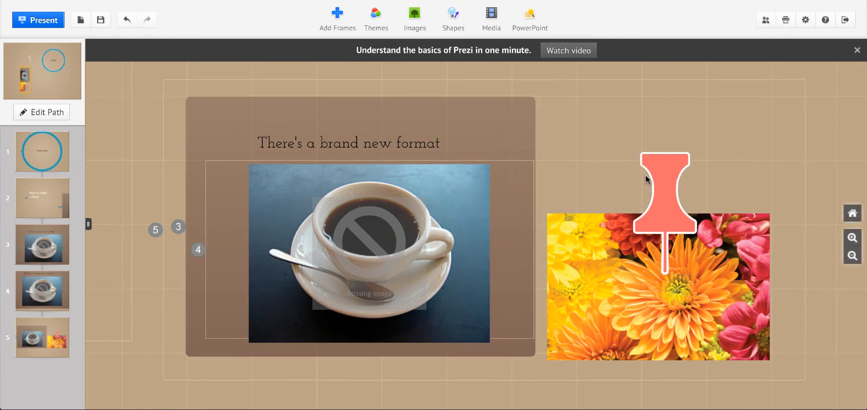
Scale the pushpin down to roughly half its size.
click(662, 172)
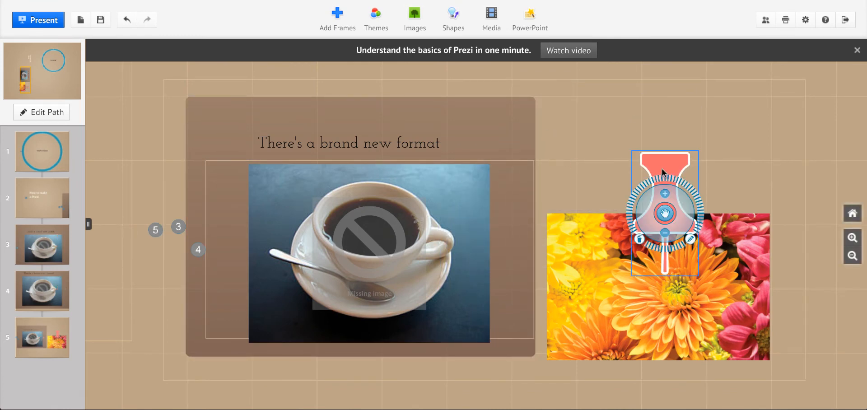
click(665, 233)
click(666, 233)
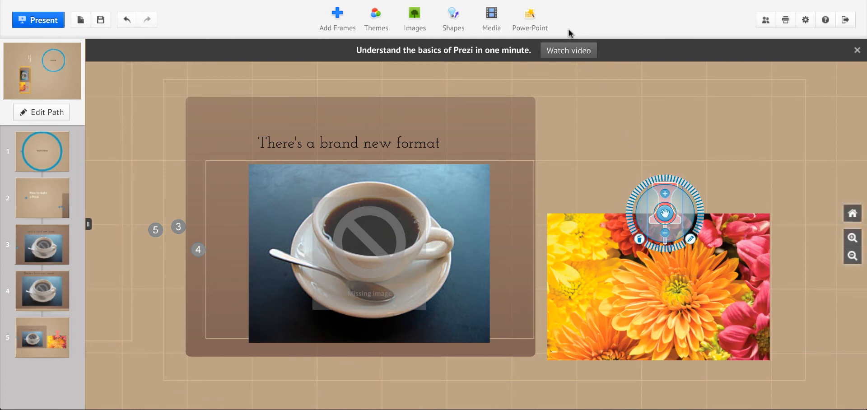
Draw a blue arrow from the coffee photo's upper right edge to the top of the flower picture, bent upward into an arc.
click(457, 17)
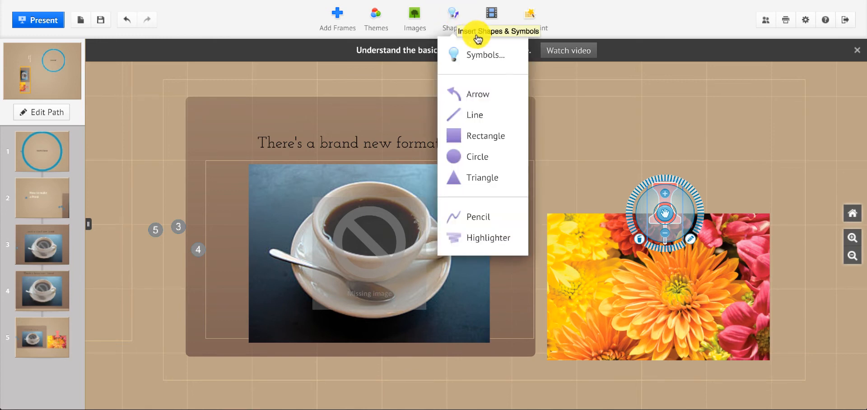
click(485, 89)
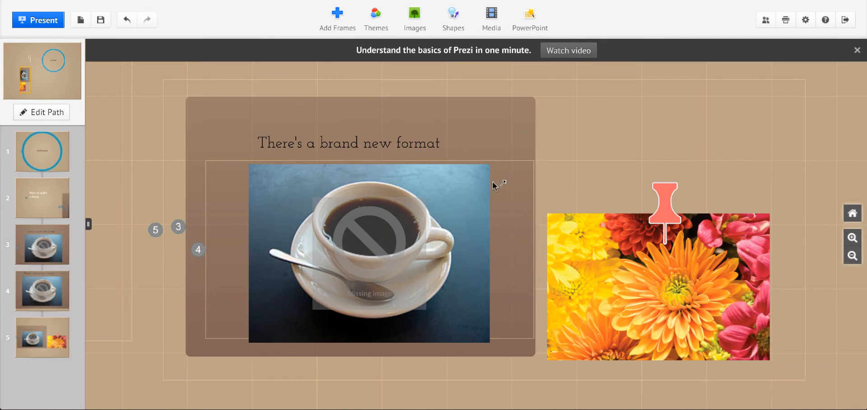
mouse_move(493, 184)
mouse_down()
mouse_move(542, 154)
mouse_move(696, 128)
mouse_up()
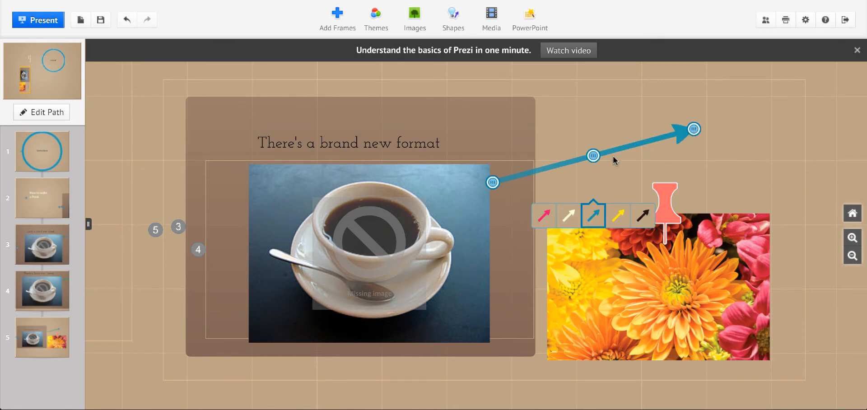
drag(594, 158, 576, 94)
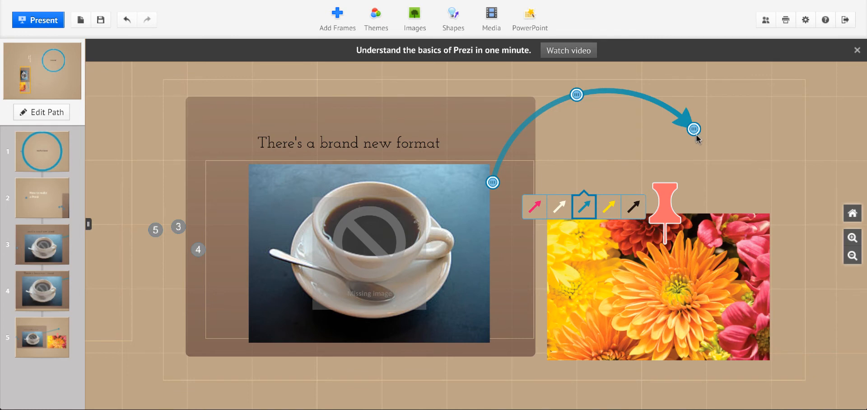
drag(695, 132, 623, 214)
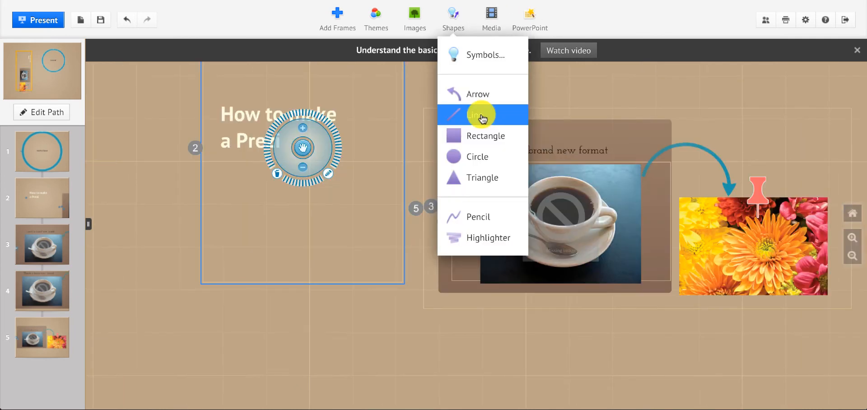
Draw a freehand pencil outline around the text "How to make a Prezi".
click(483, 117)
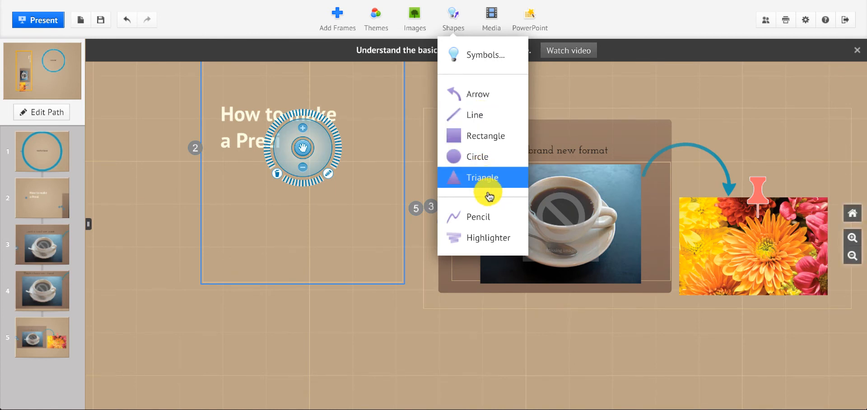
click(475, 221)
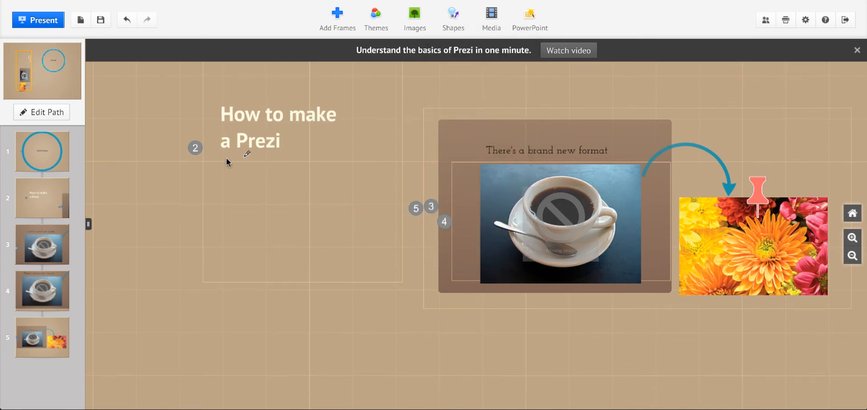
mouse_move(236, 154)
mouse_down()
mouse_move(293, 155)
mouse_move(302, 137)
mouse_move(357, 134)
mouse_move(368, 116)
mouse_move(319, 94)
mouse_move(235, 100)
mouse_move(213, 124)
mouse_move(219, 152)
mouse_move(232, 154)
mouse_up()
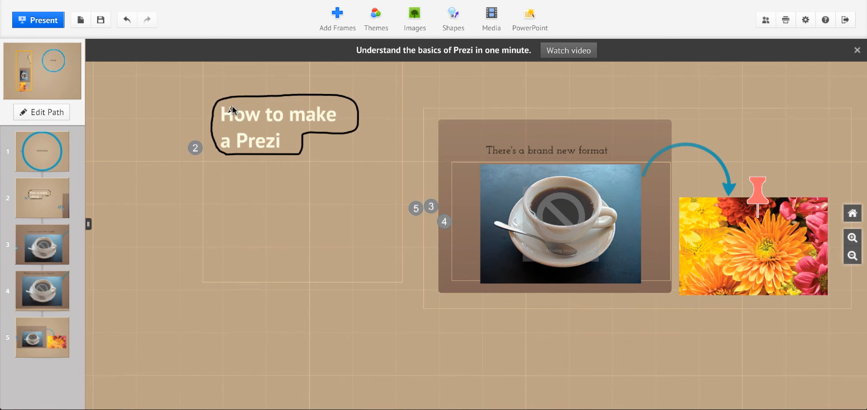
Mark the text "How to make a Prezi" with the yellow highlighter and undo the last highlight.
drag(218, 109, 348, 109)
mouse_move(271, 119)
mouse_down()
mouse_move(220, 120)
mouse_move(316, 124)
mouse_move(222, 145)
mouse_move(280, 146)
mouse_up()
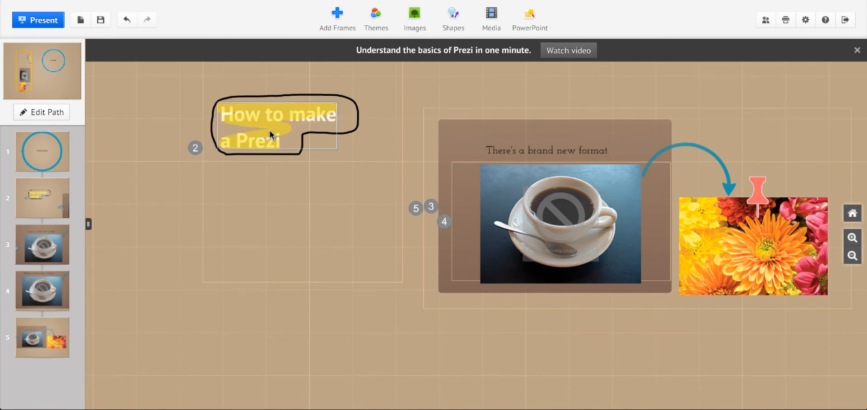
click(126, 22)
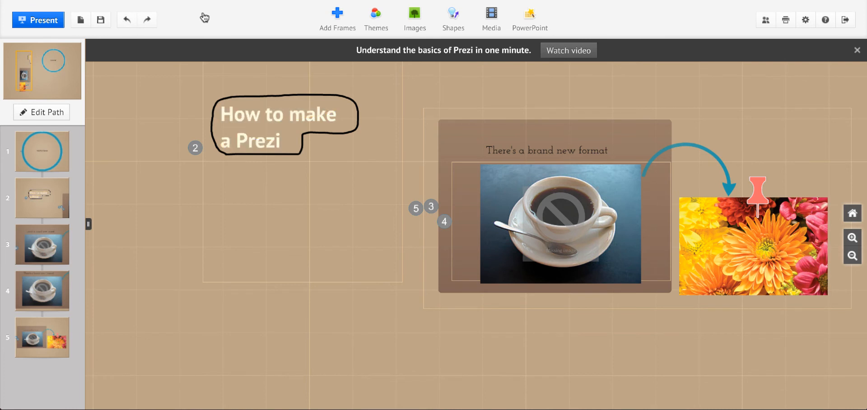
click(492, 30)
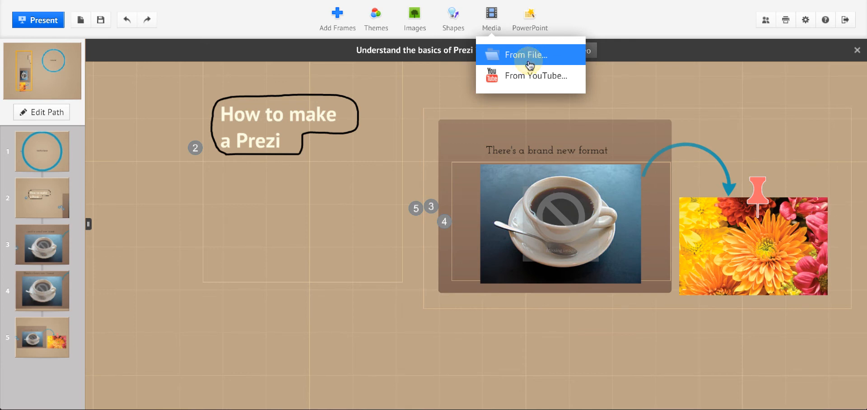
click(530, 66)
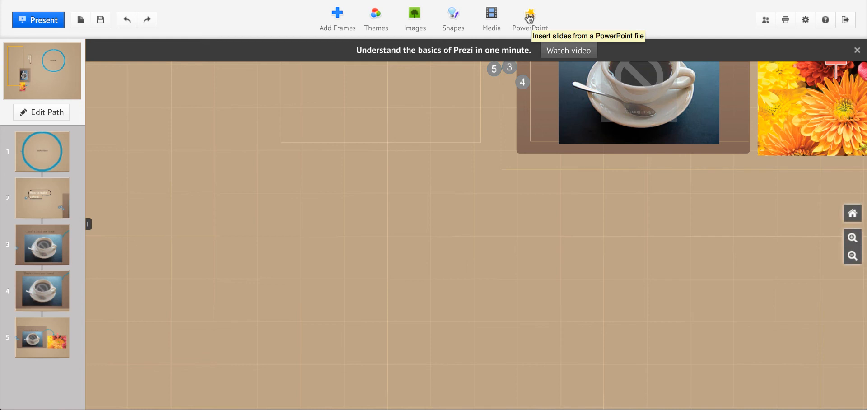
Import the PowerPoint file EdmodoPresentation-1 from the Documents folder for inserting its slides.
click(527, 17)
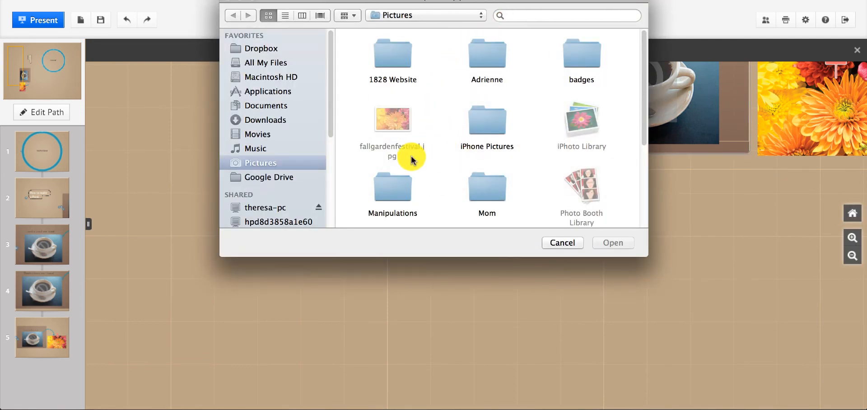
click(268, 109)
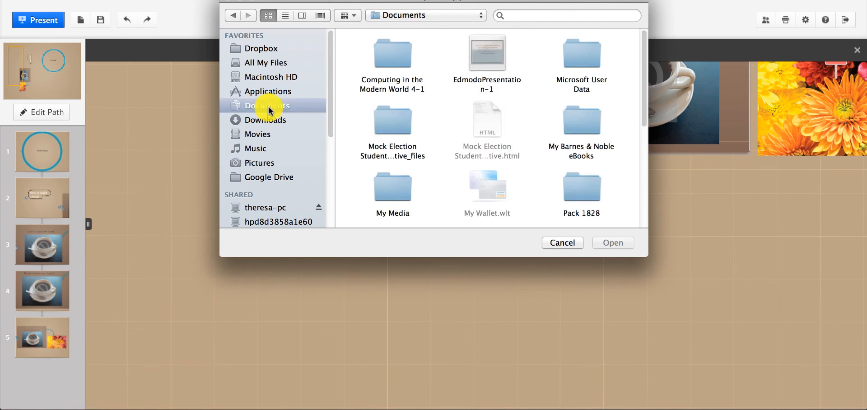
double_click(487, 56)
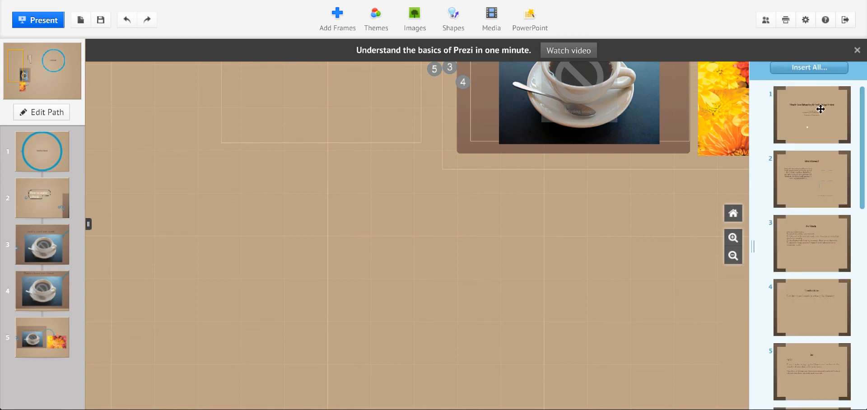
Insert the imported title slide "Edmodo: Social Networking for the Digital Age Student" on the empty canvas beside the coffee photo frame.
drag(800, 116, 256, 253)
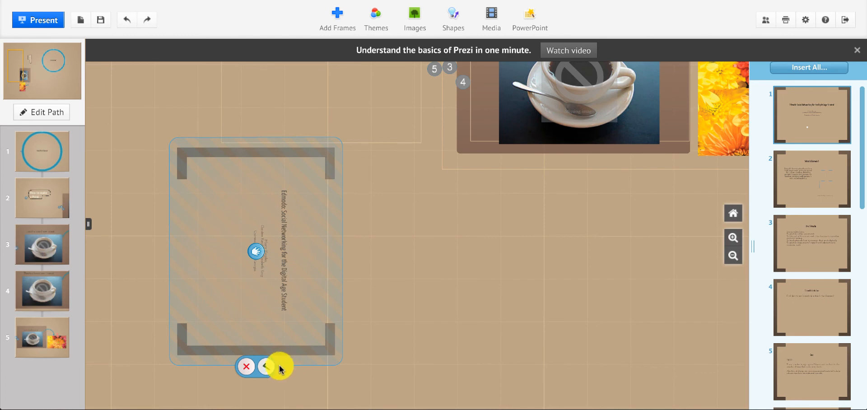
click(265, 368)
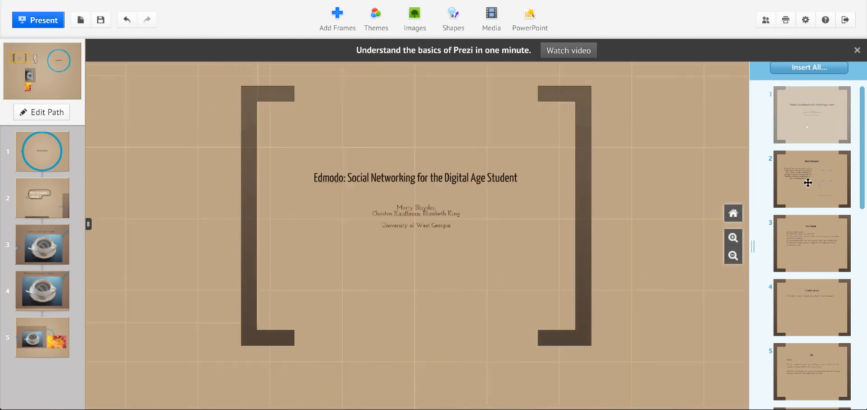
Insert imported slide 7, "Users: Students", on the canvas beside the Edmodo title slide.
scroll(799, 315, down, 3)
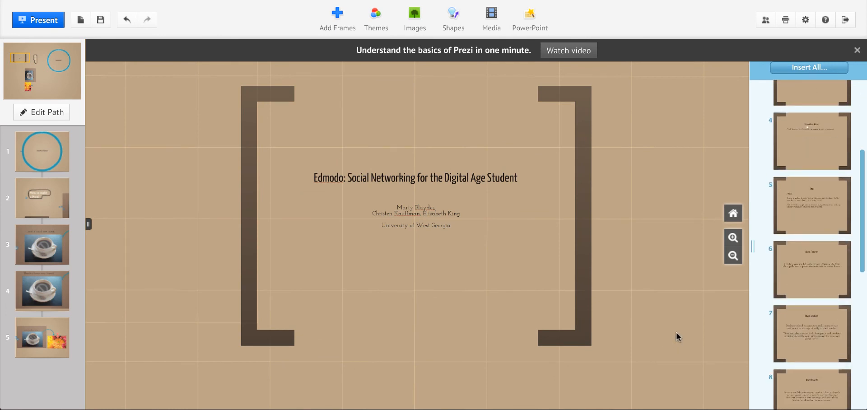
click(824, 339)
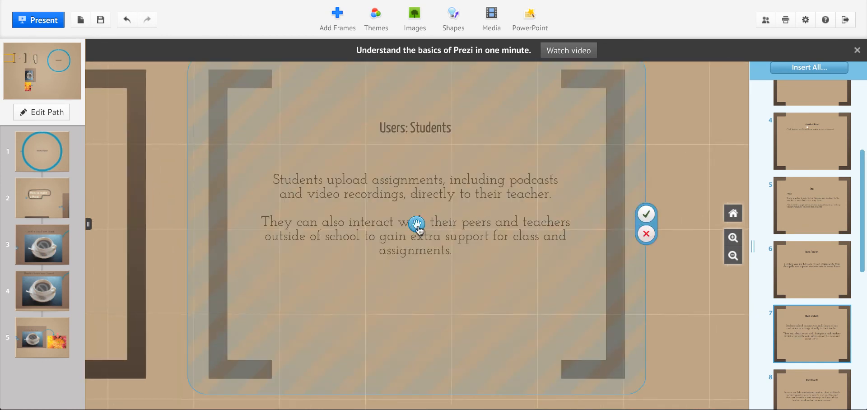
drag(418, 225, 448, 244)
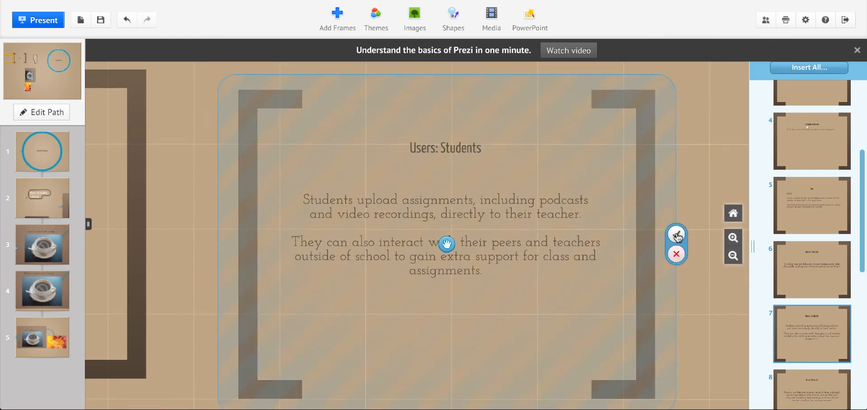
click(677, 235)
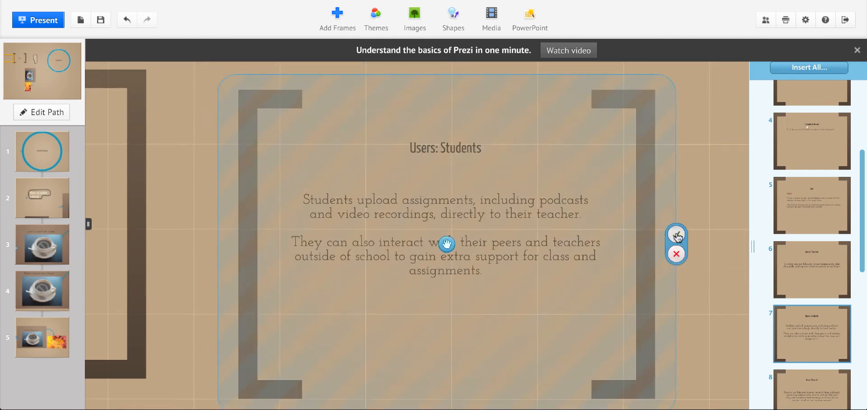
Open the presentation path for editing and try moving its steps into a different order.
click(30, 119)
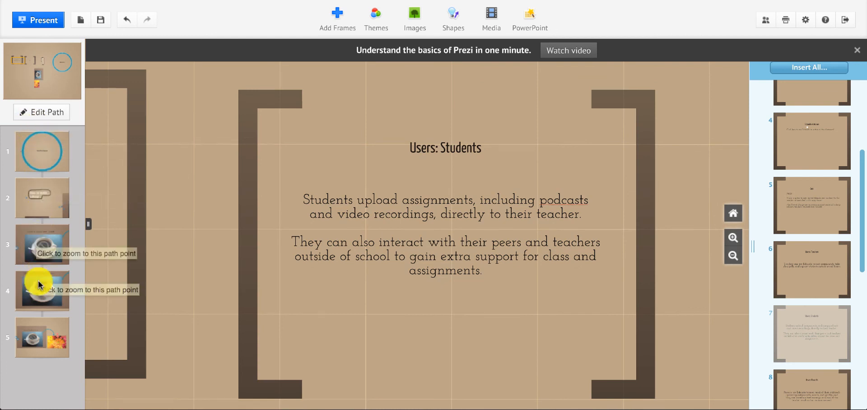
click(39, 112)
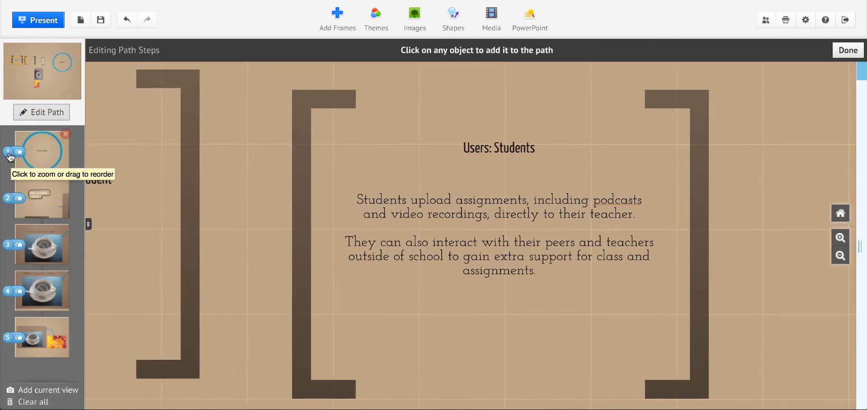
drag(10, 165, 3, 201)
drag(31, 262, 24, 216)
drag(31, 241, 39, 174)
drag(39, 175, 38, 153)
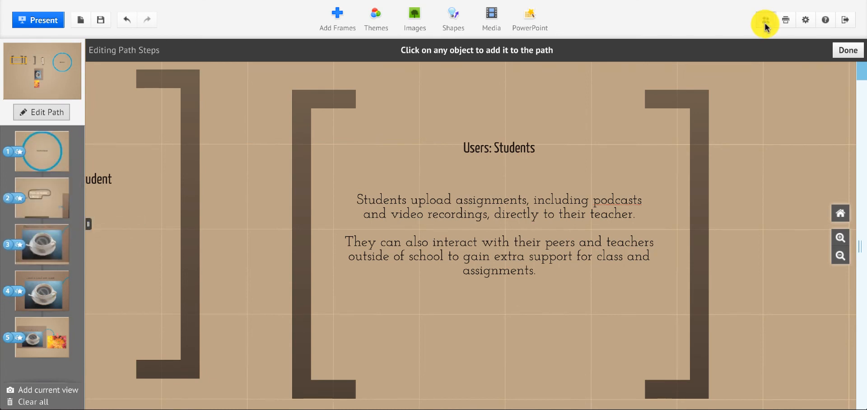
Save and close the prezi.
click(765, 26)
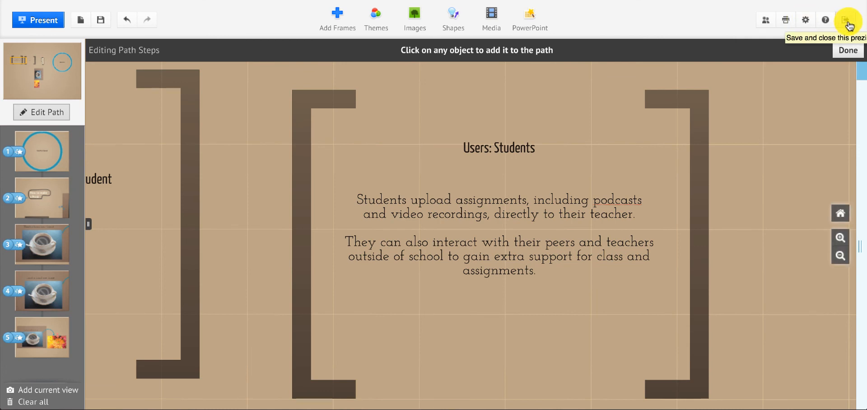
click(847, 25)
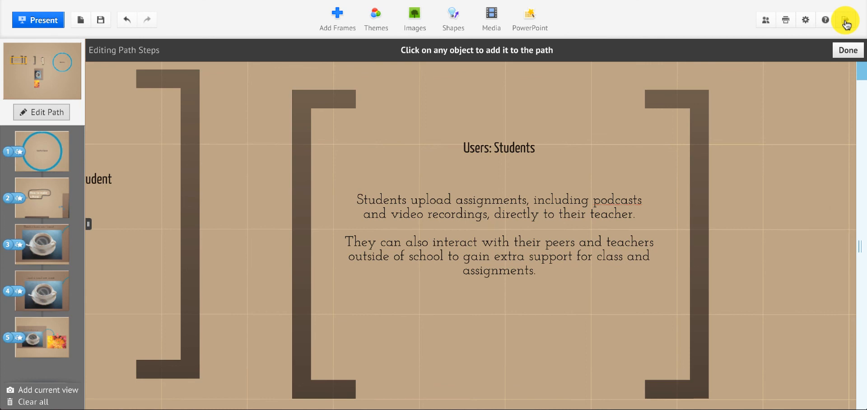